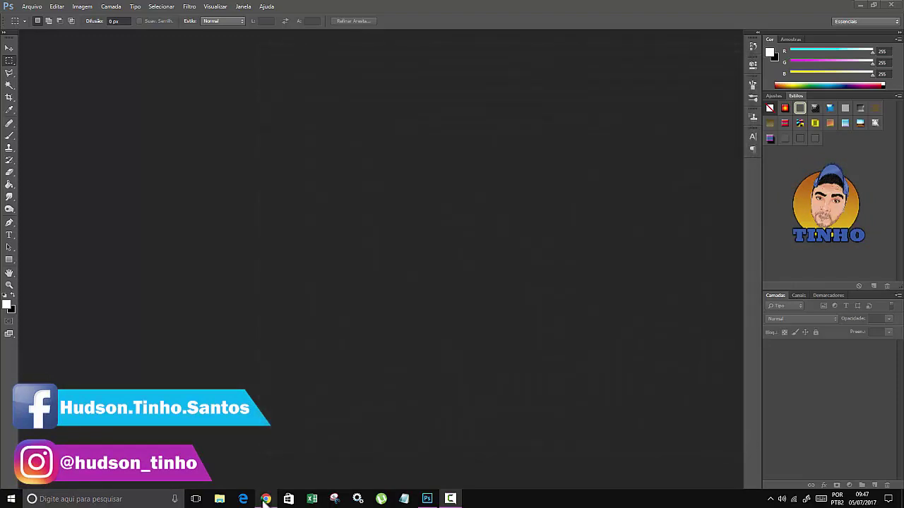
Bring the Brusheezy Real Smoke Photoshop Brushes page in Chrome to the front.
left_click(266, 499)
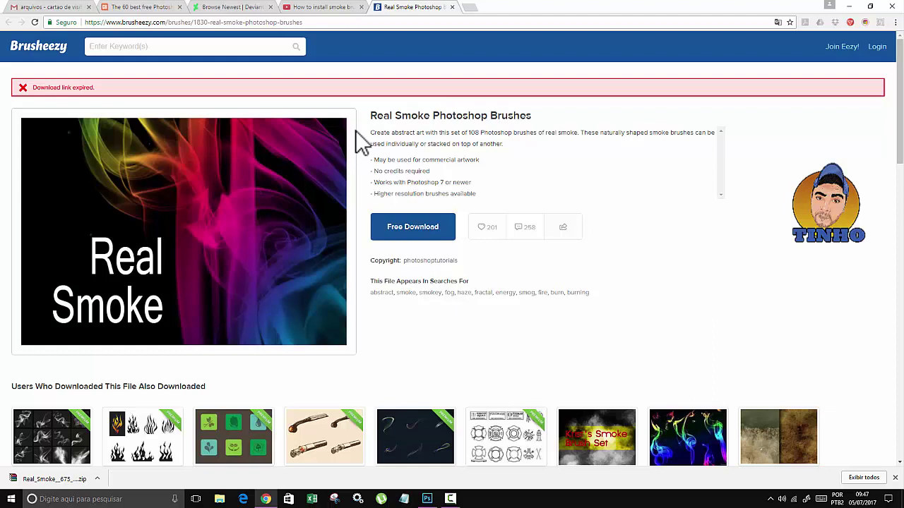
Download the Real Smoke brushes zip, then minimise Chrome and Photoshop to show the desktop.
scroll(537, 282, "down", 1)
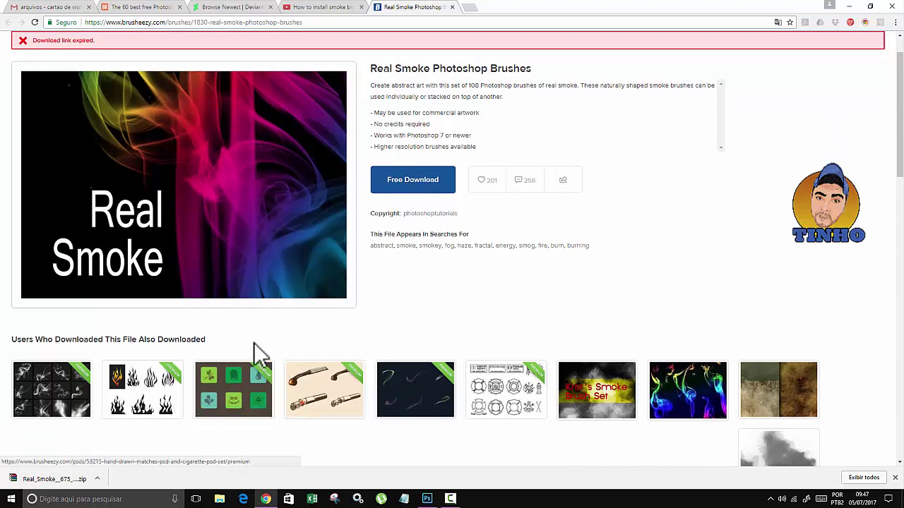
scroll(317, 221, "up", 1)
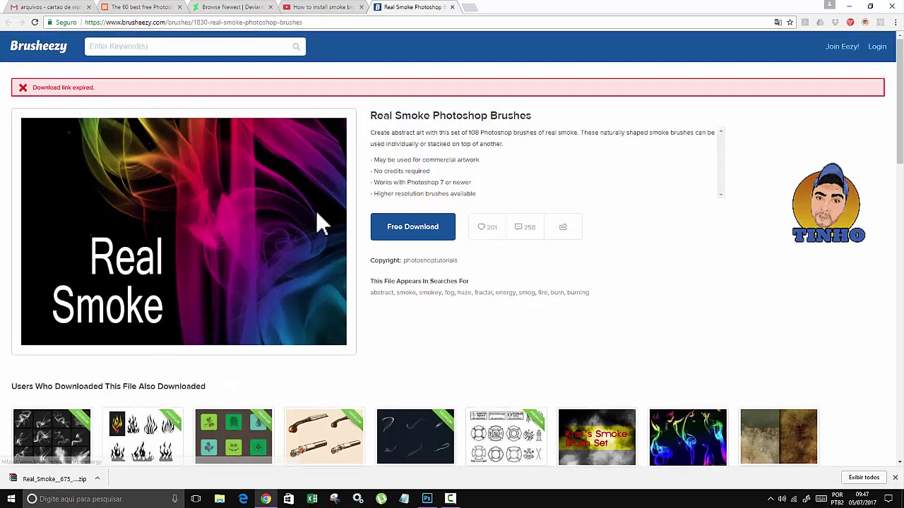
scroll(111, 212, "down", 1)
scroll(210, 300, "down", 2)
scroll(187, 177, "up", 3)
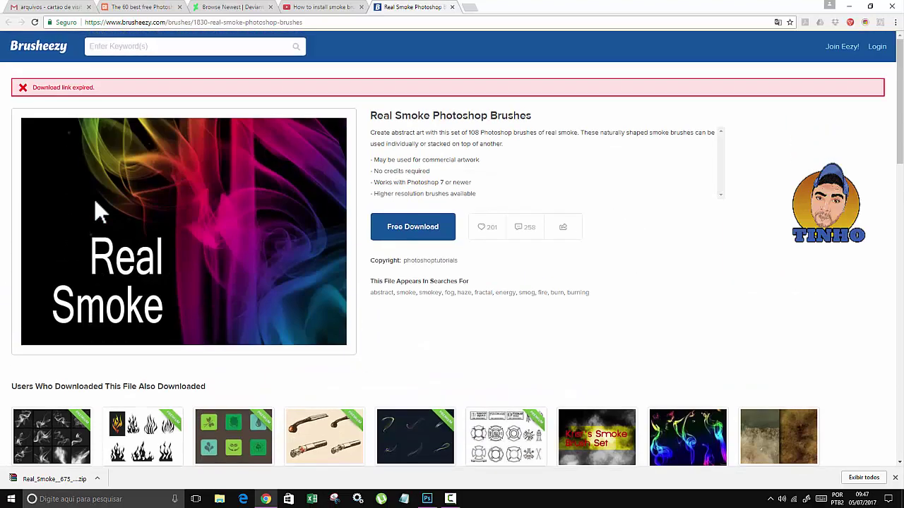
left_click_drag(94, 208, 150, 247)
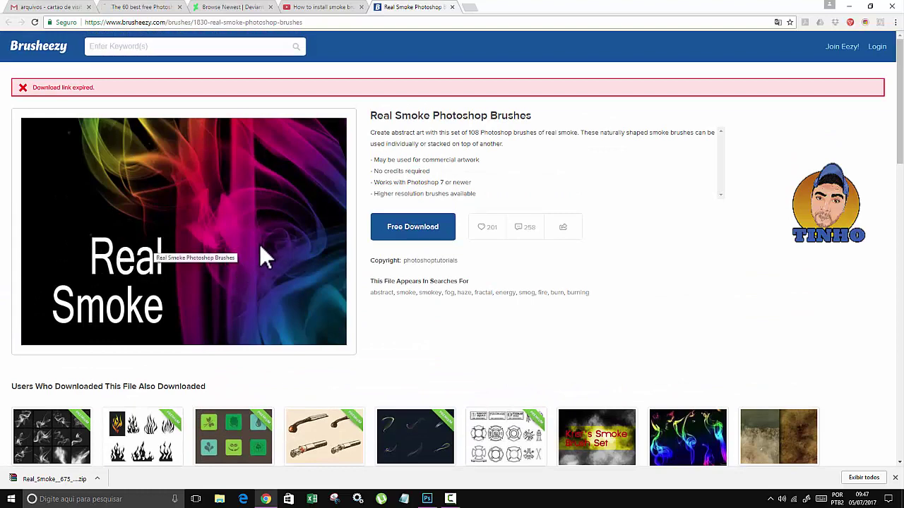
left_click_drag(261, 245, 429, 238)
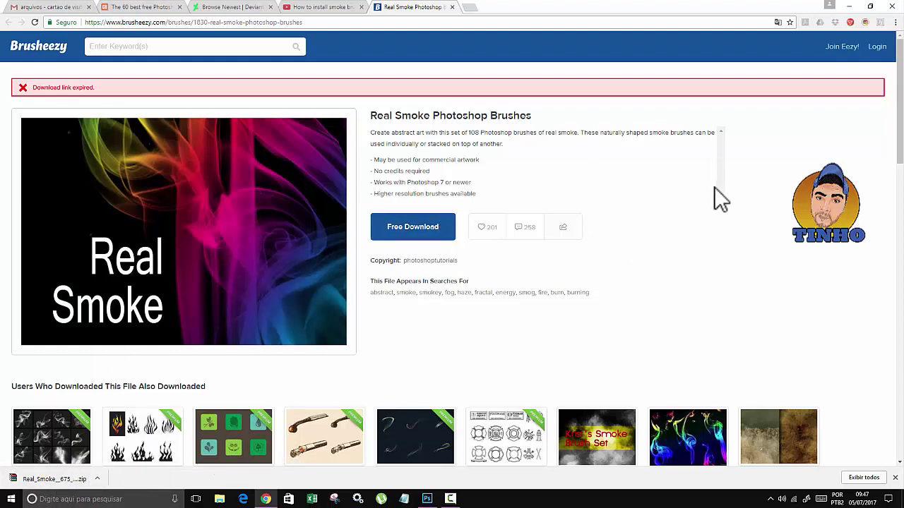
left_click(849, 6)
left_click(860, 6)
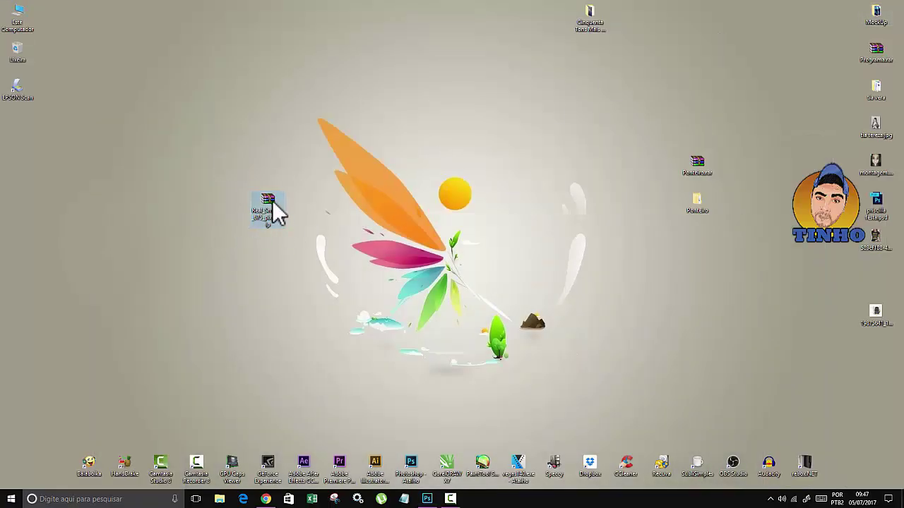
Extract the Real Smoke zip to Real_Smoke__675_pixels_ and open that folder.
right_click(271, 202)
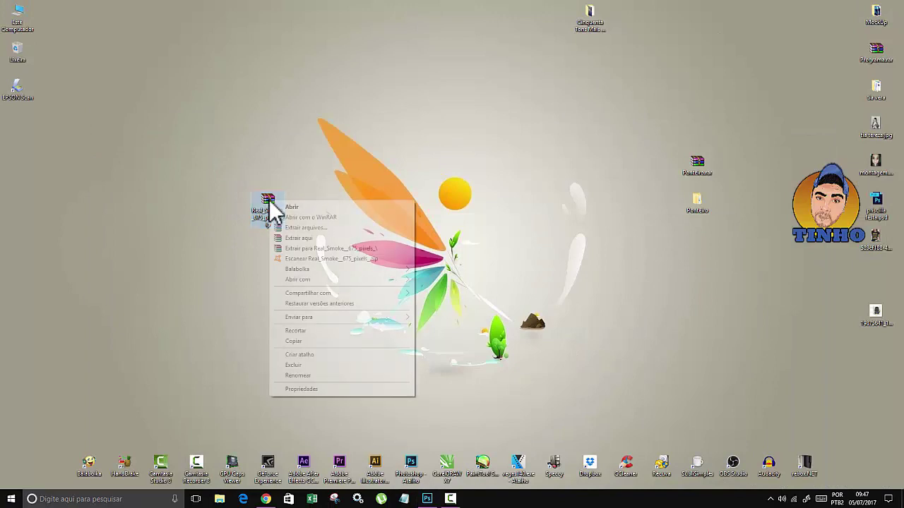
left_click(346, 249)
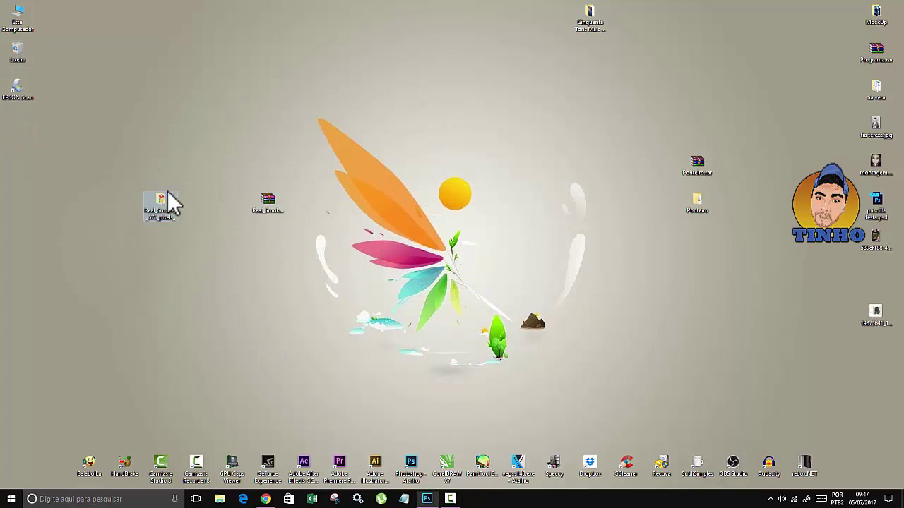
double_click(159, 202)
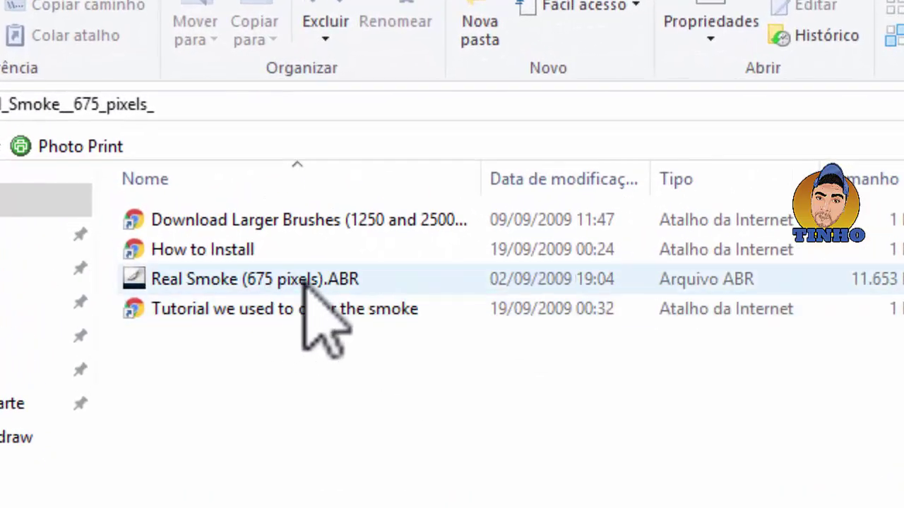
Select the 11.653 KB Real Smoke (675 pixels).ABR brush file in the folder.
left_click(304, 279)
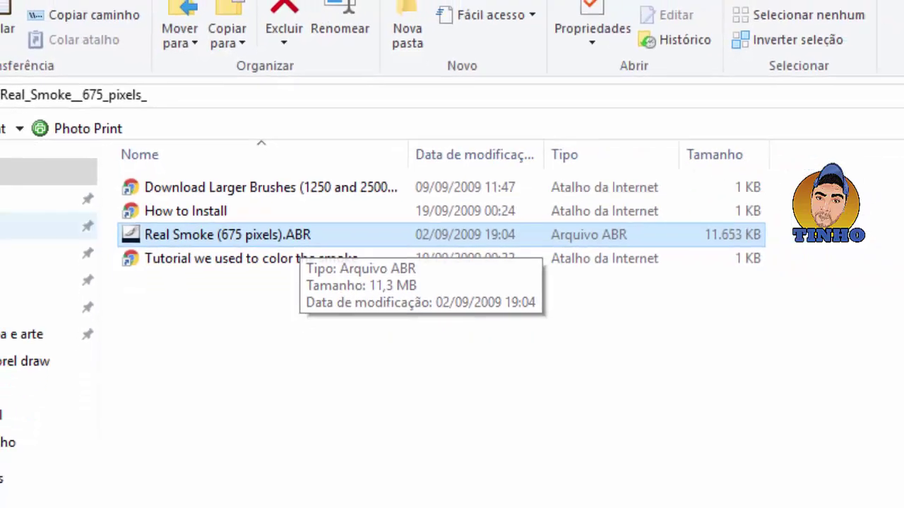
Create a white 1280×720 px, 300 ppi document in Photoshop and select the Brush tool.
left_click(427, 499)
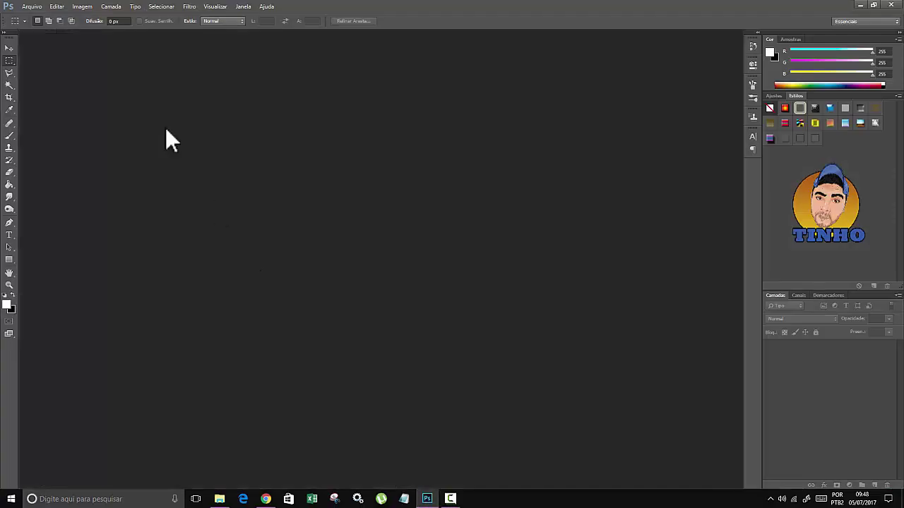
left_click(33, 6)
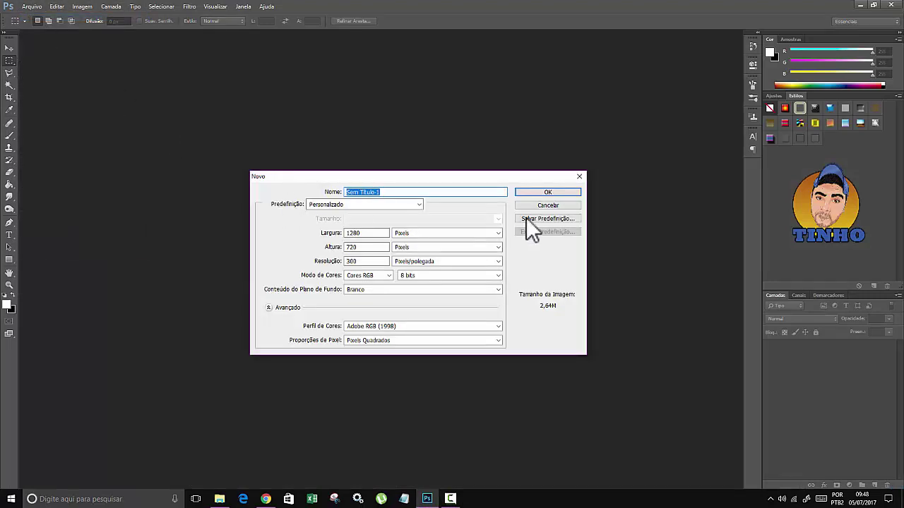
left_click(553, 192)
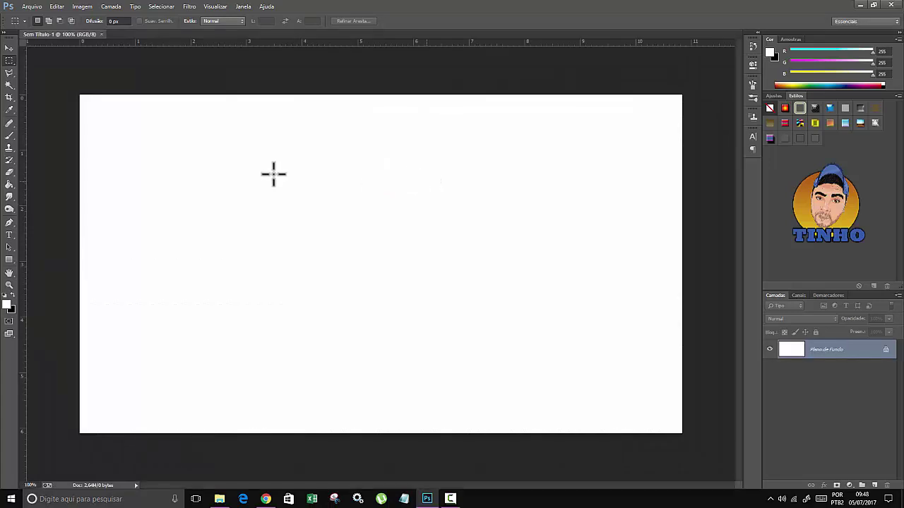
left_click(9, 135)
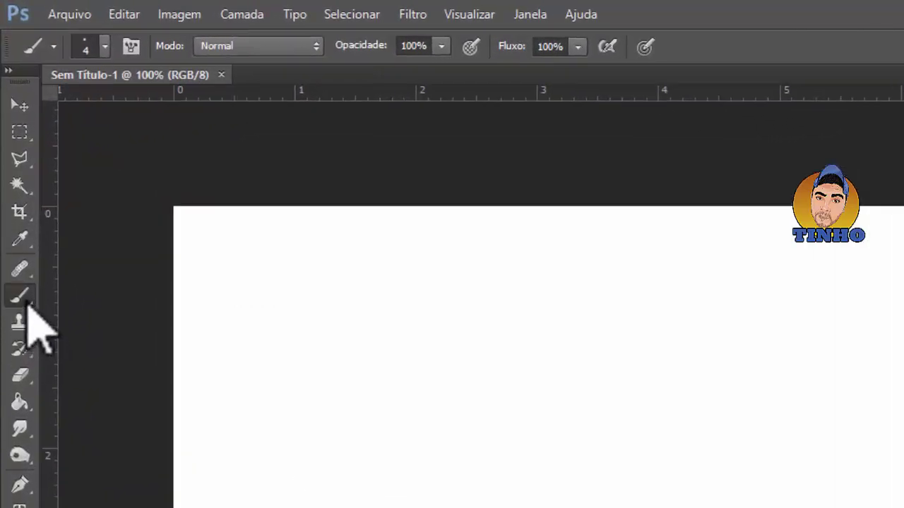
Choose Carregar Pincéis… from the Brush Preset picker's gear menu.
left_click(105, 42)
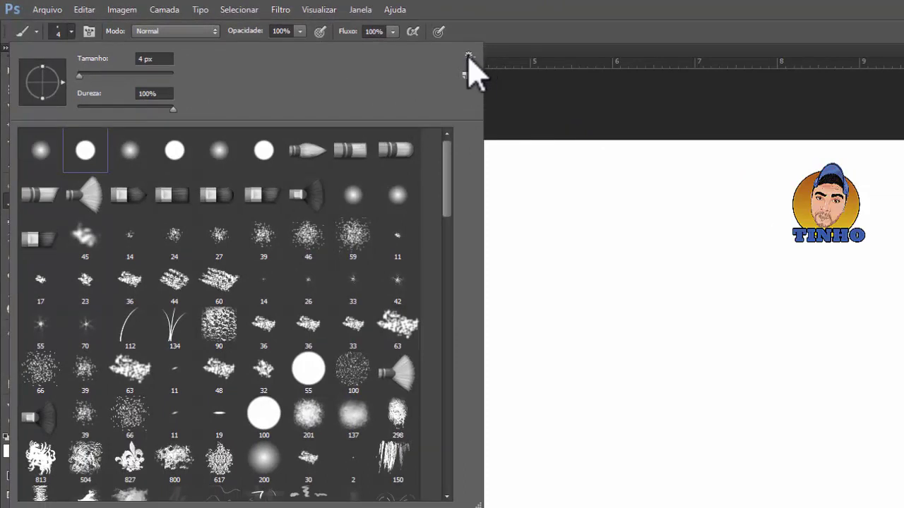
left_click(467, 55)
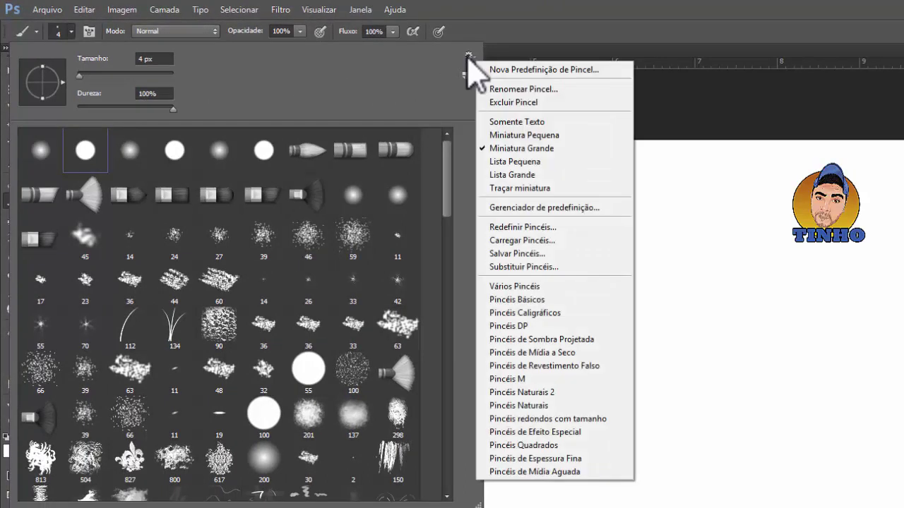
left_click(537, 241)
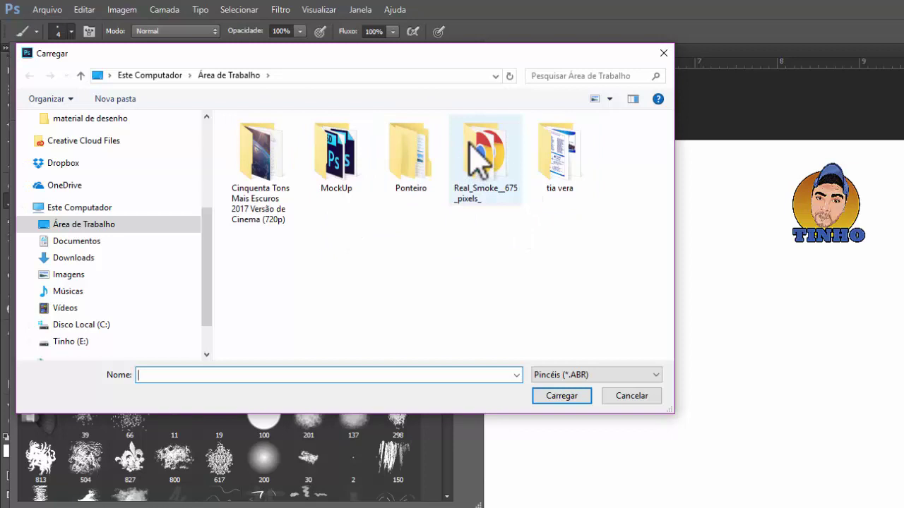
Load Real Smoke (675 pixels).ABR from the Real_Smoke__675_pixels_ folder.
double_click(469, 142)
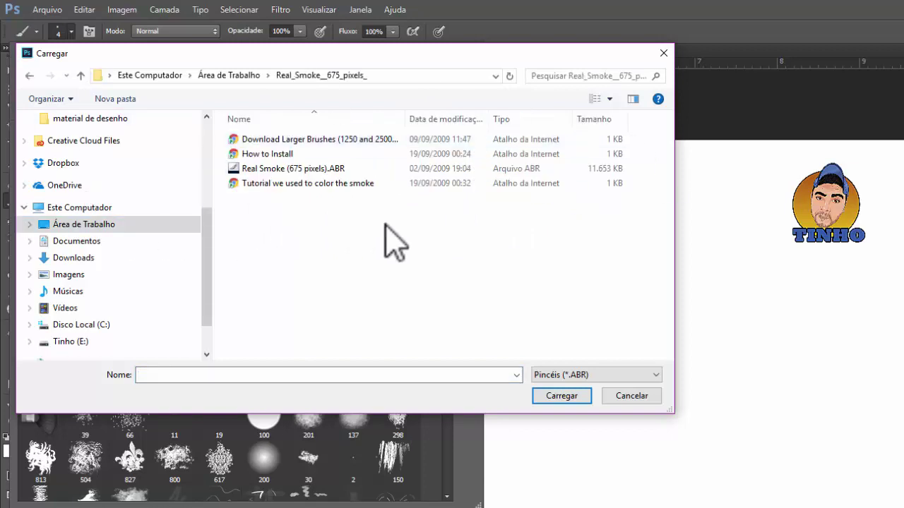
left_click(257, 169)
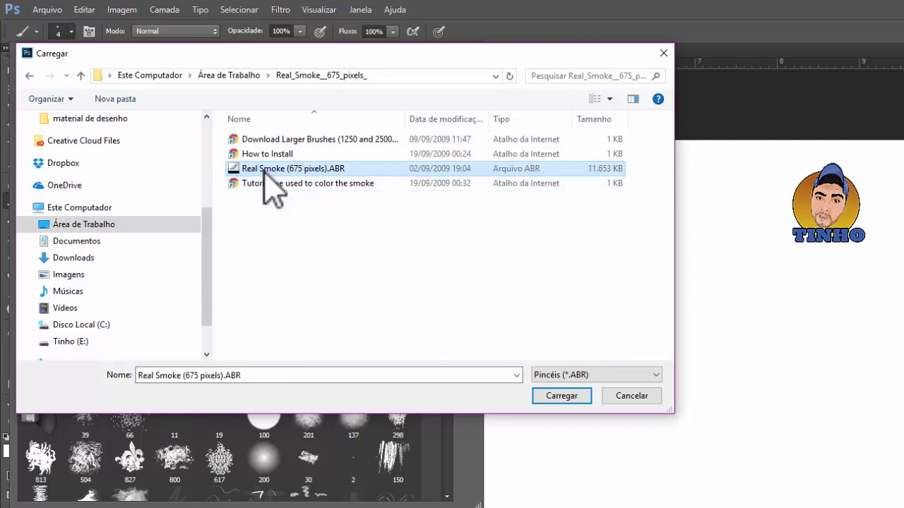
left_click(562, 396)
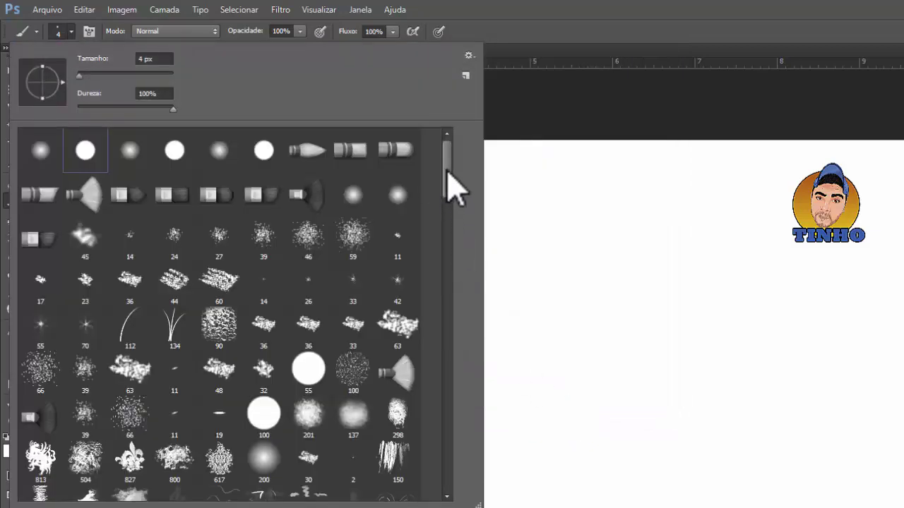
Pick a 675 px Real Smoke brush from the preset list and close the picker.
left_click_drag(452, 189, 445, 464)
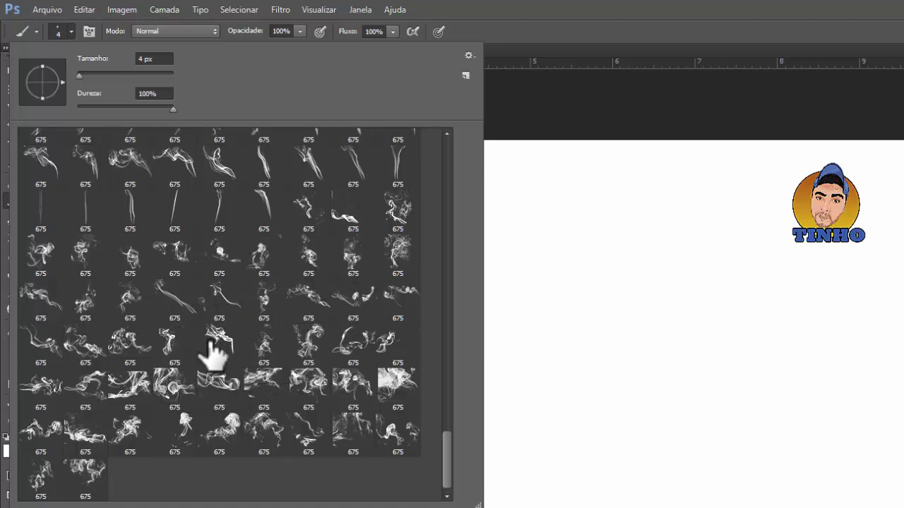
left_click(219, 346)
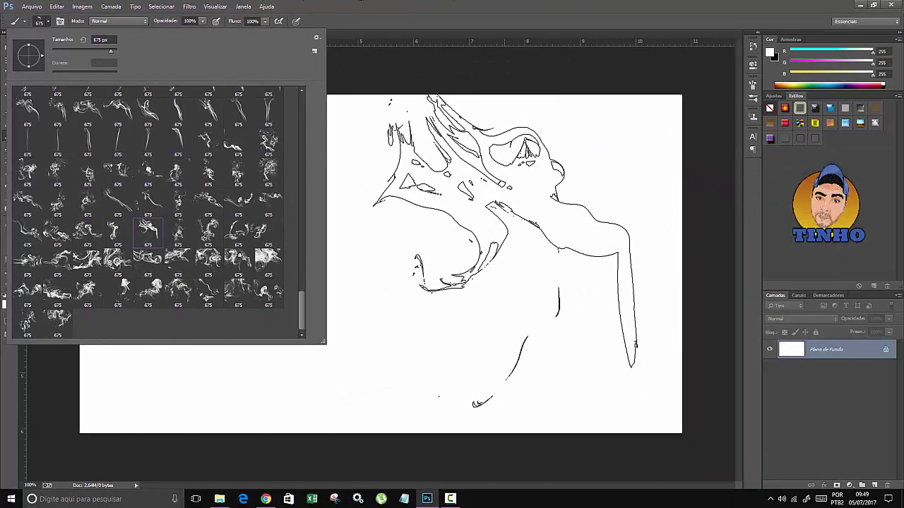
key("Return")
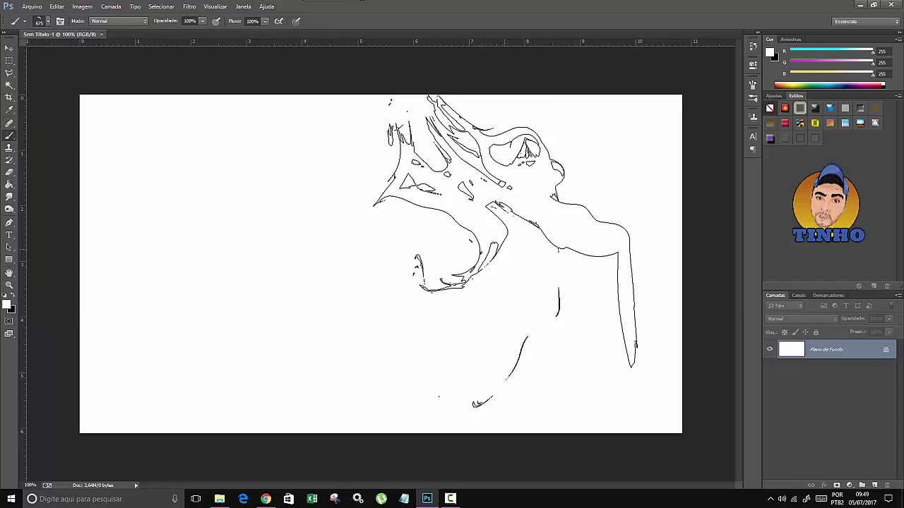
Make black the foreground colour and lower the smoke layer's fill to 62%.
left_click(11, 297)
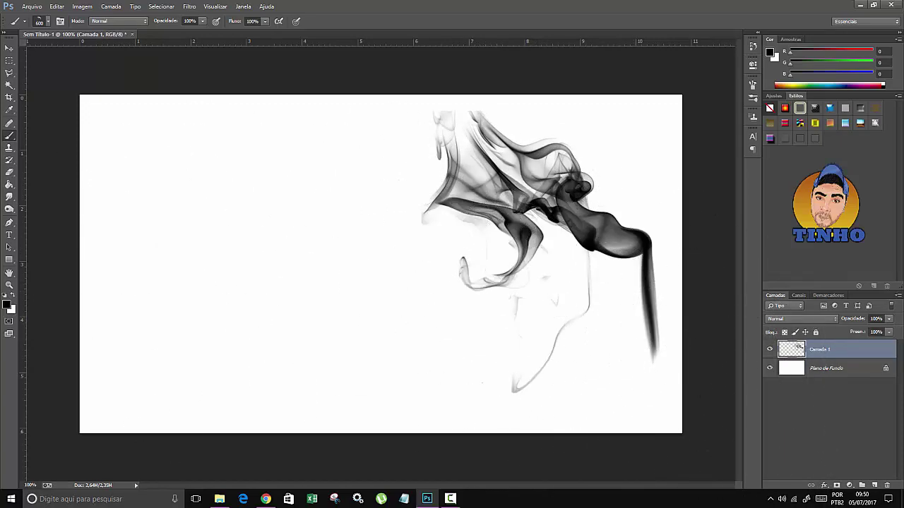
left_click(887, 334)
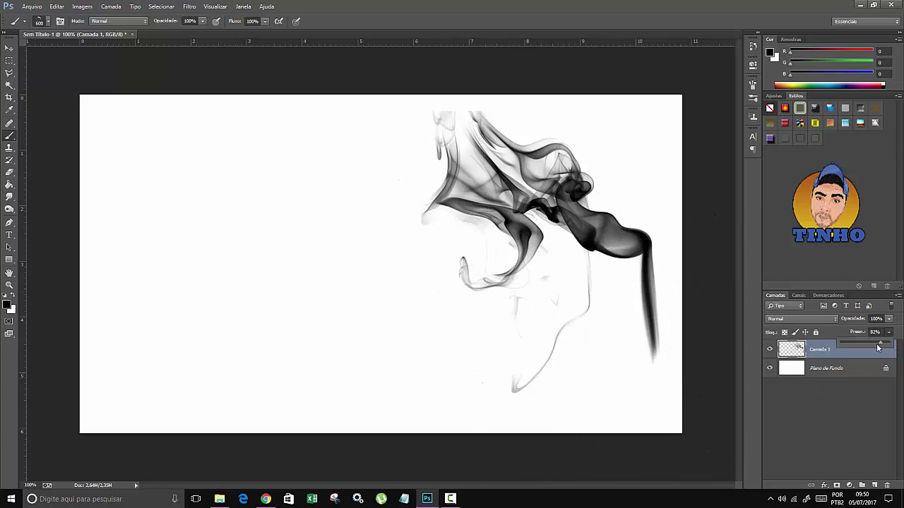
mouse_move(889, 344)
left_mouse_down()
mouse_move(870, 346)
mouse_move(888, 343)
left_mouse_up()
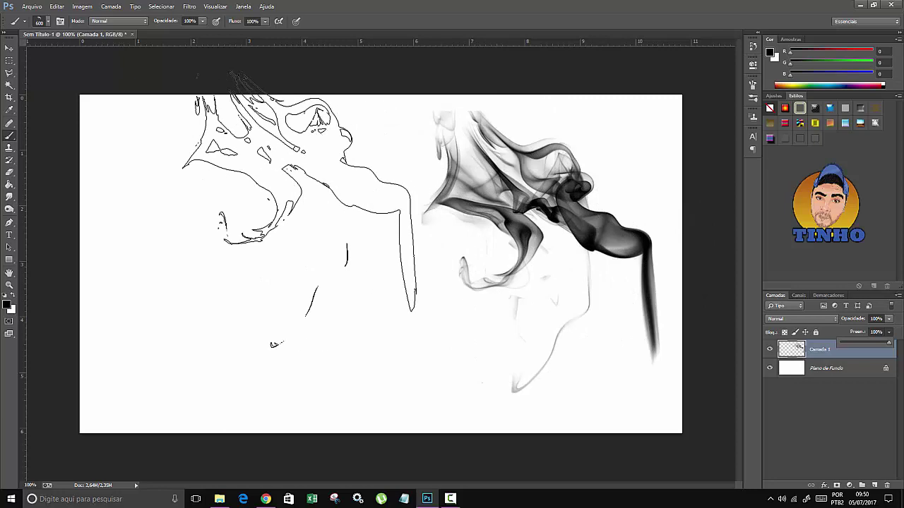
key("ctrl+u")
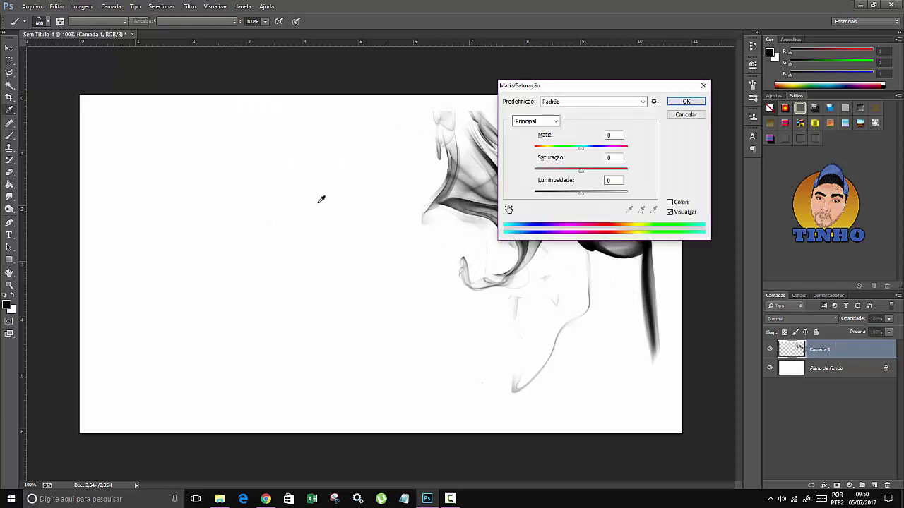
left_click_drag(563, 88, 217, 117)
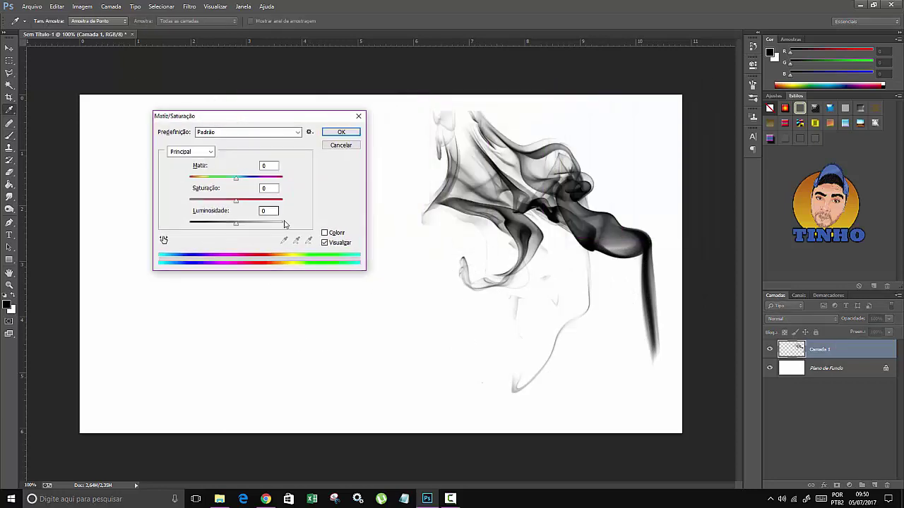
left_click(325, 233)
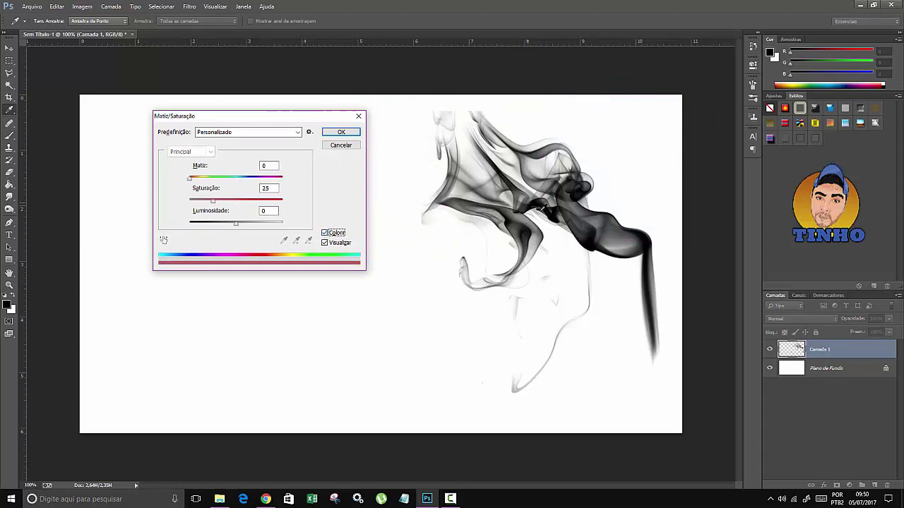
mouse_move(213, 201)
left_mouse_down()
mouse_move(278, 206)
mouse_move(200, 205)
mouse_move(212, 222)
mouse_move(275, 223)
mouse_move(233, 229)
mouse_move(257, 227)
left_mouse_up()
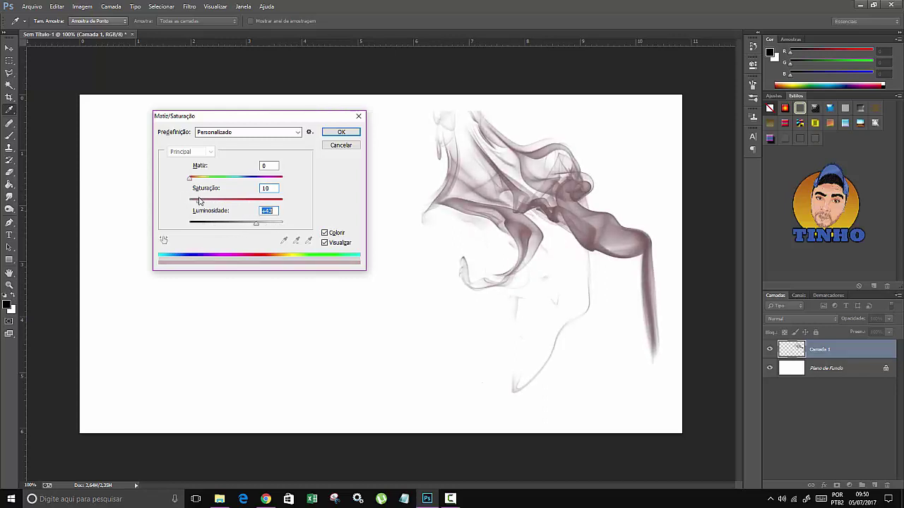
left_click_drag(199, 200, 247, 203)
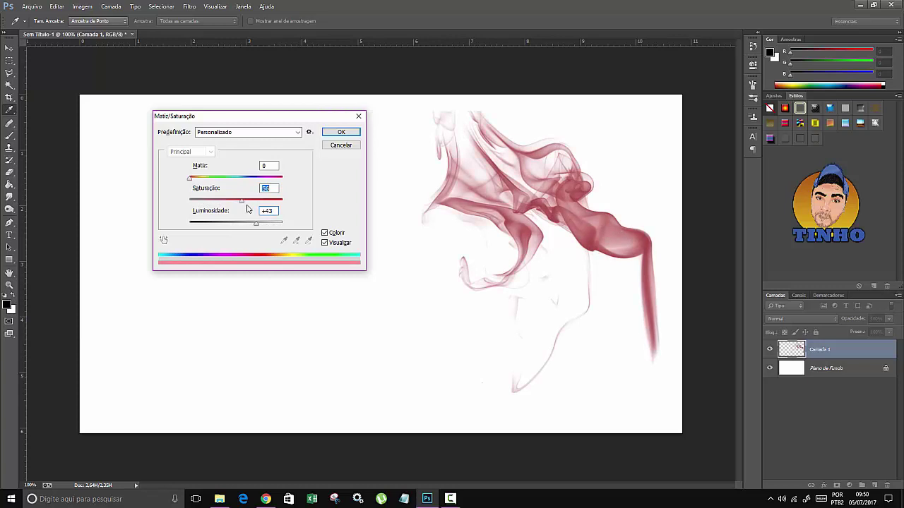
left_click(191, 178)
mouse_move(195, 181)
left_mouse_down()
mouse_move(212, 182)
mouse_move(200, 182)
left_mouse_up()
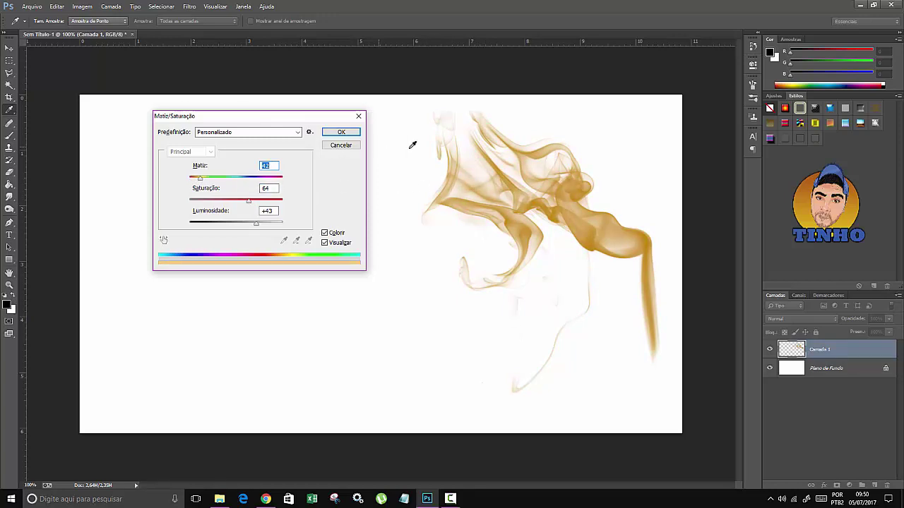
left_click(339, 146)
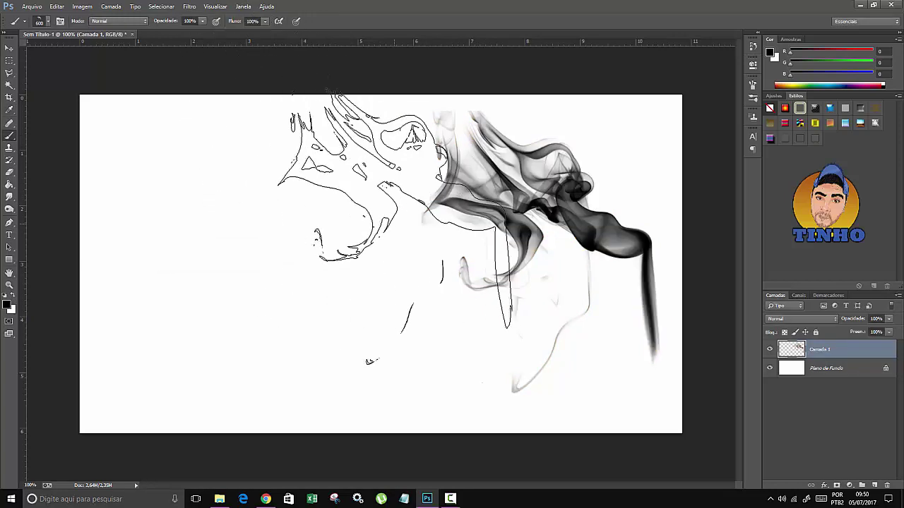